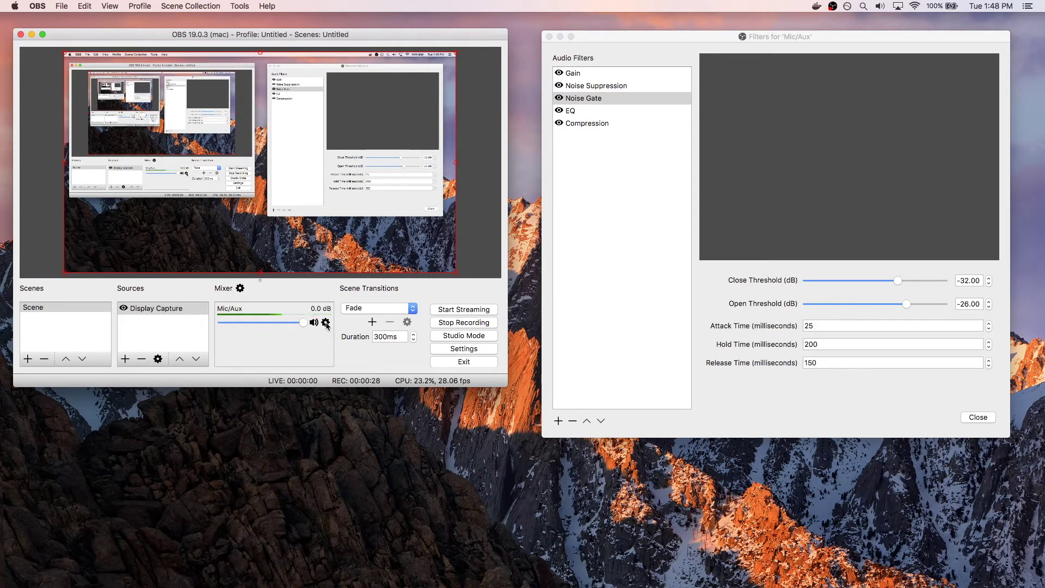
# Step: Open the Filters window for the Mic/Aux source from its Mixer gear menu
pyautogui.click(327, 323)
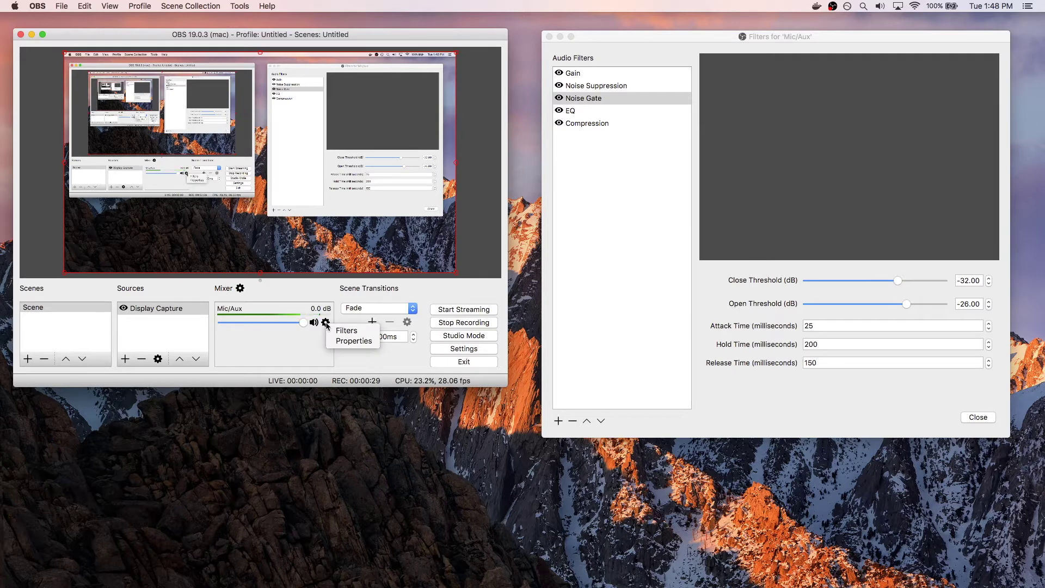
pyautogui.click(628, 150)
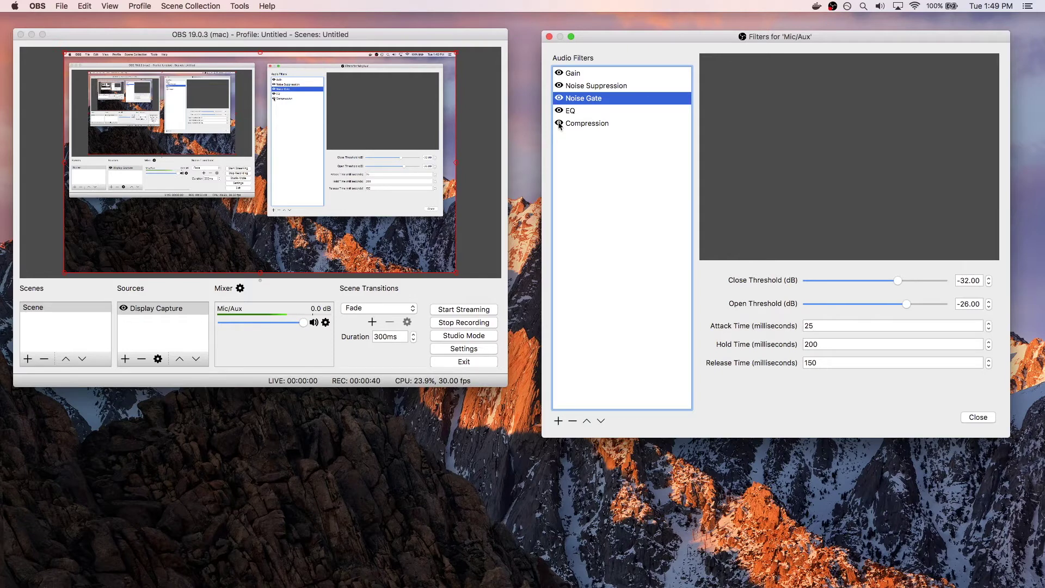
# Step: Disable the Compression, EQ, Noise Gate, Noise Suppression and Gain filters, bottom to top
pyautogui.click(559, 124)
pyautogui.click(559, 111)
pyautogui.click(559, 98)
pyautogui.click(560, 86)
pyautogui.click(560, 74)
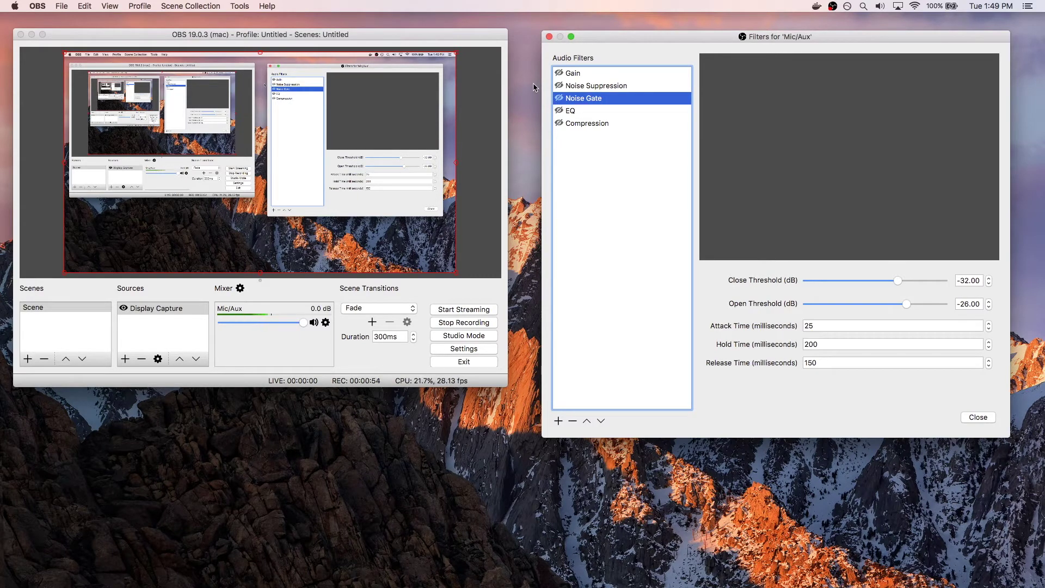
# Step: Check the Gain filter's 18.00 dB boost and re-enable the filter
pyautogui.click(607, 85)
pyautogui.click(592, 75)
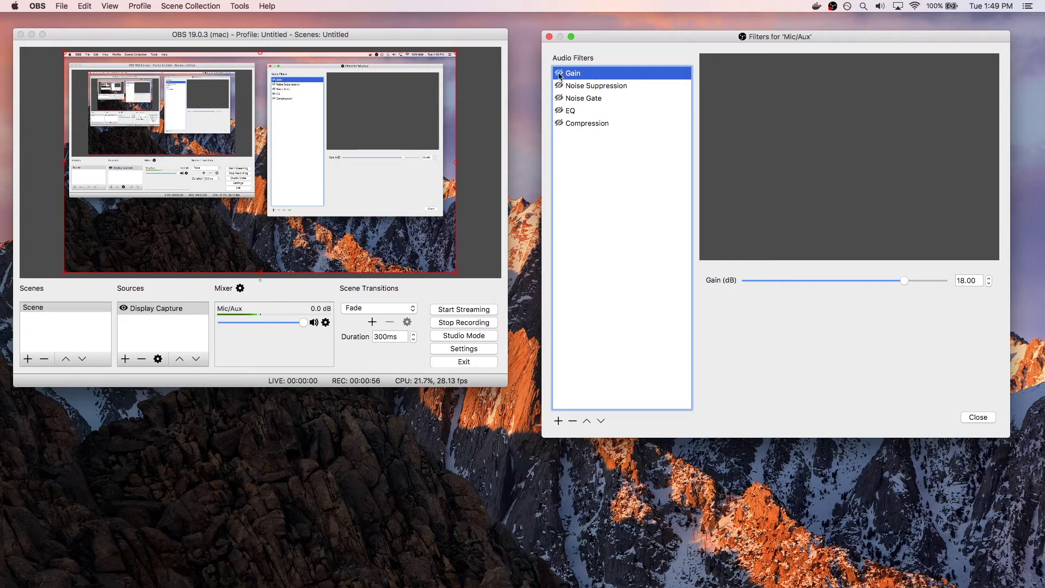
pyautogui.click(559, 421)
pyautogui.click(726, 378)
pyautogui.click(559, 73)
# Step: Check Noise Suppression's -30 dB suppression level and re-enable the filter
pyautogui.click(558, 421)
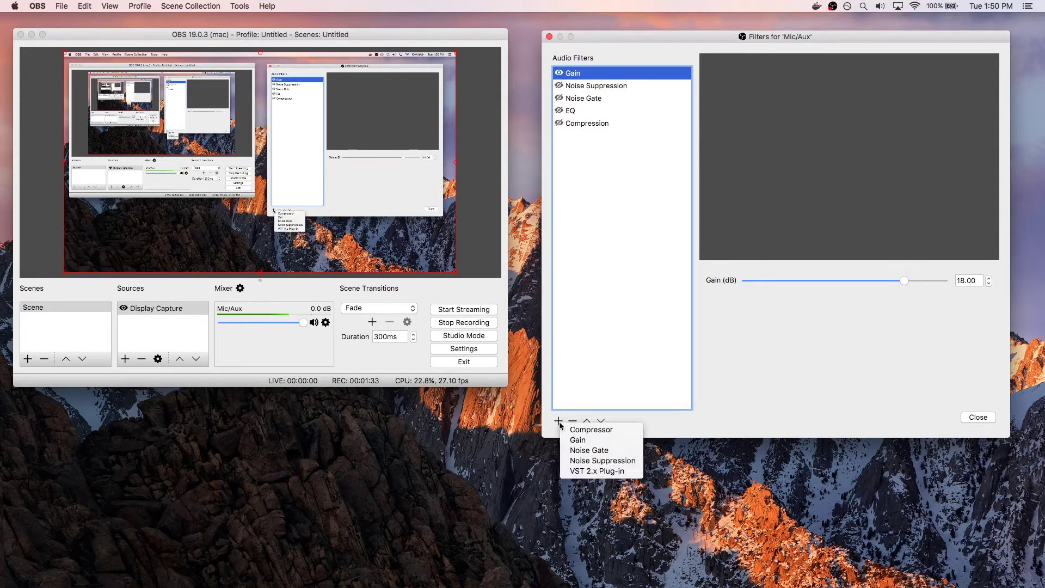
pyautogui.click(759, 322)
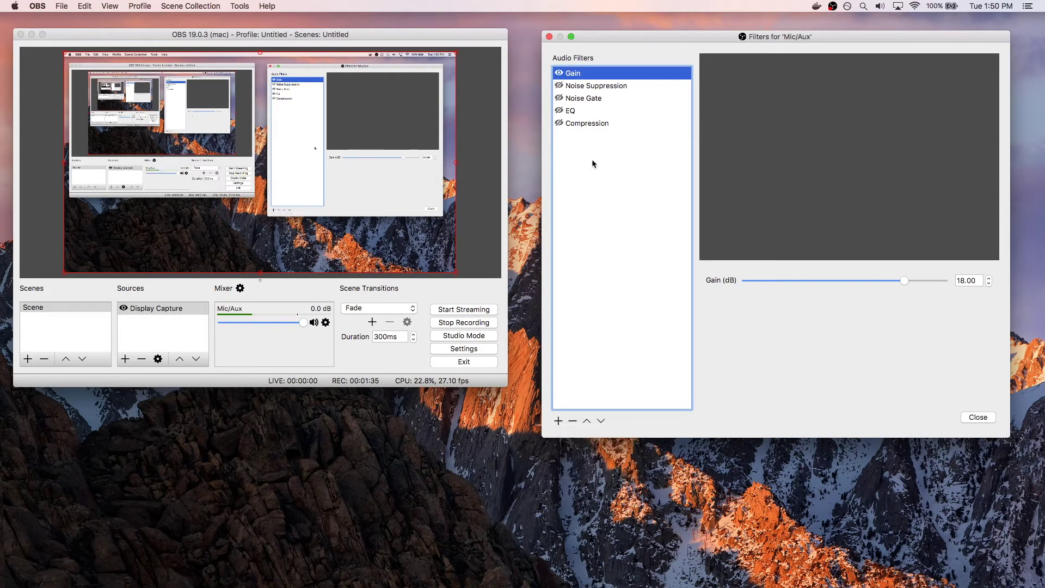
pyautogui.click(561, 88)
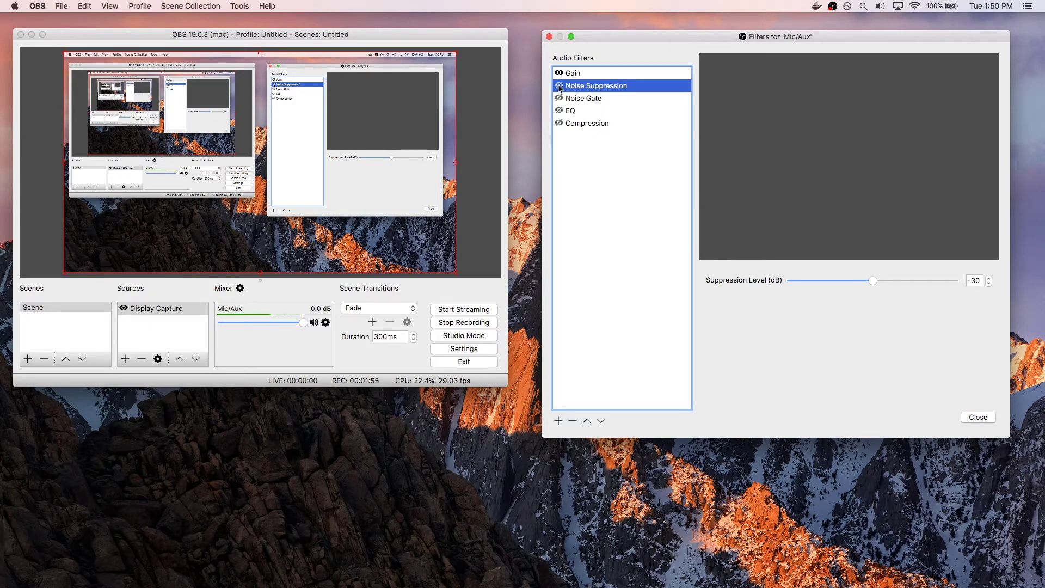
pyautogui.click(559, 85)
# Step: Review Noise Gate's -32/-26 dB thresholds and timings, then re-enable it
pyautogui.click(707, 321)
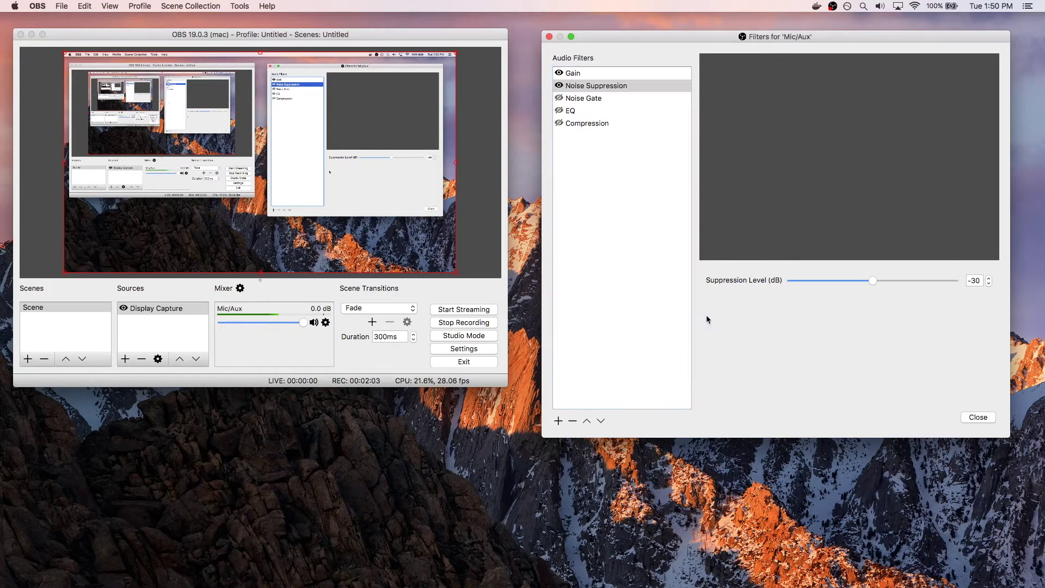
pyautogui.click(559, 421)
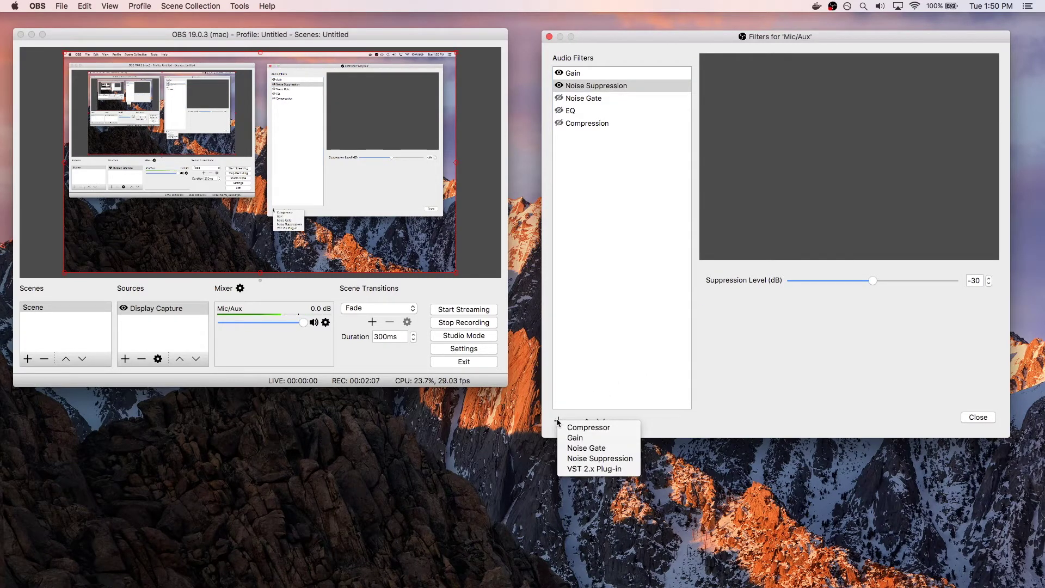
pyautogui.click(750, 366)
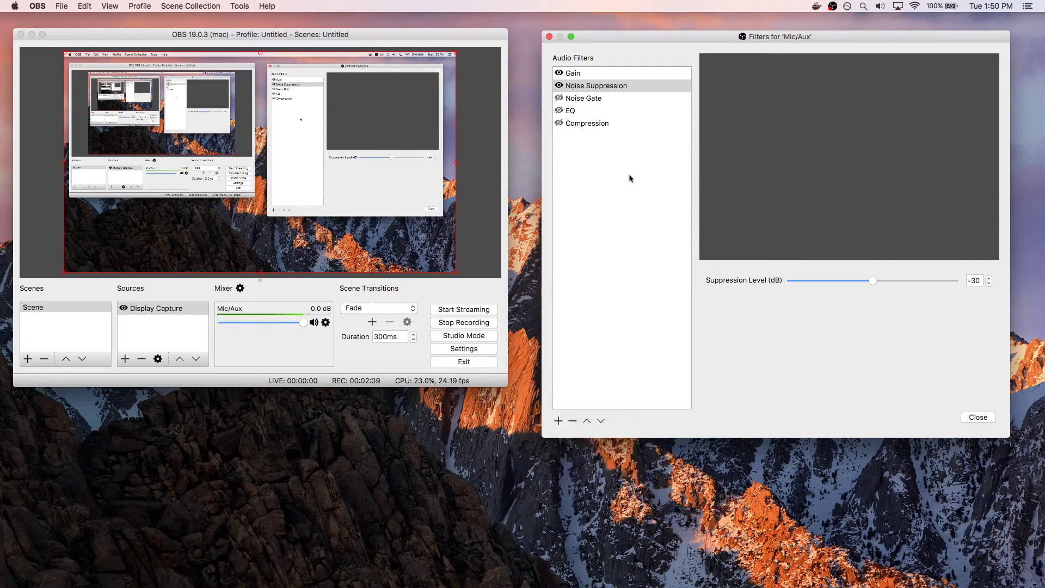
pyautogui.click(594, 99)
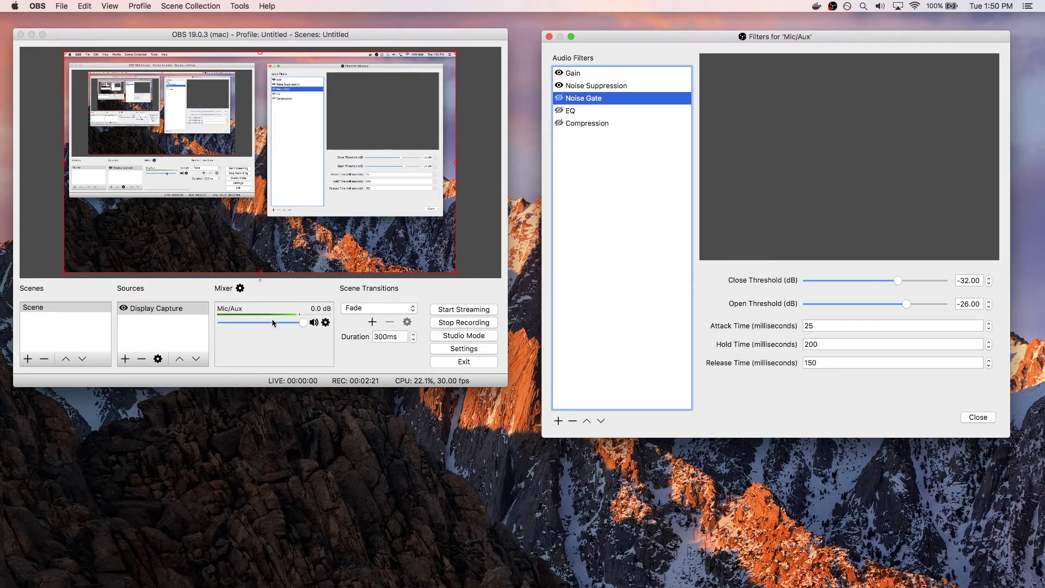
pyautogui.click(559, 99)
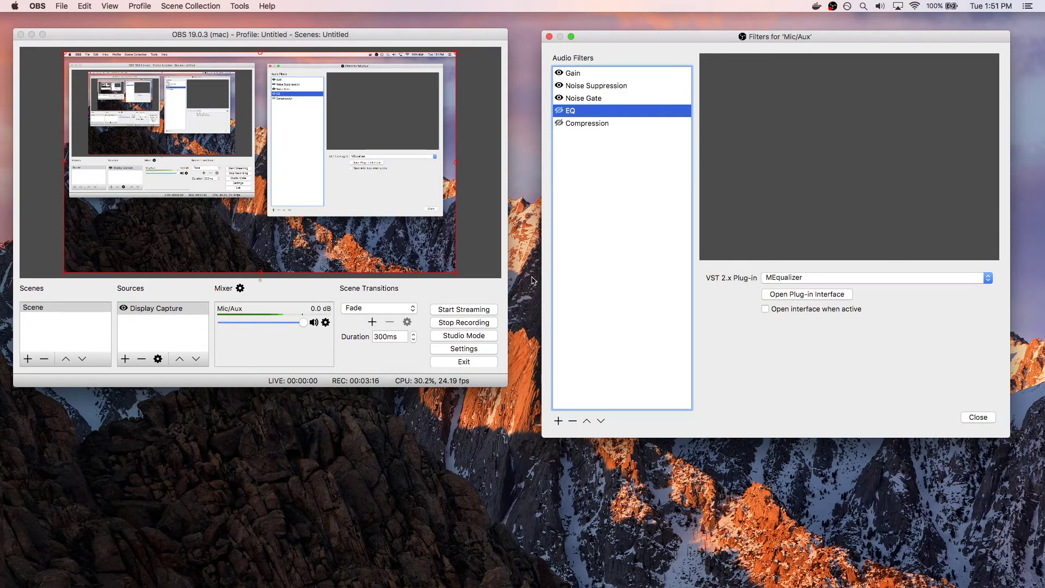
# Step: Select the EQ filter and keep MEqualizer as its VST 2.x plug-in
pyautogui.click(713, 310)
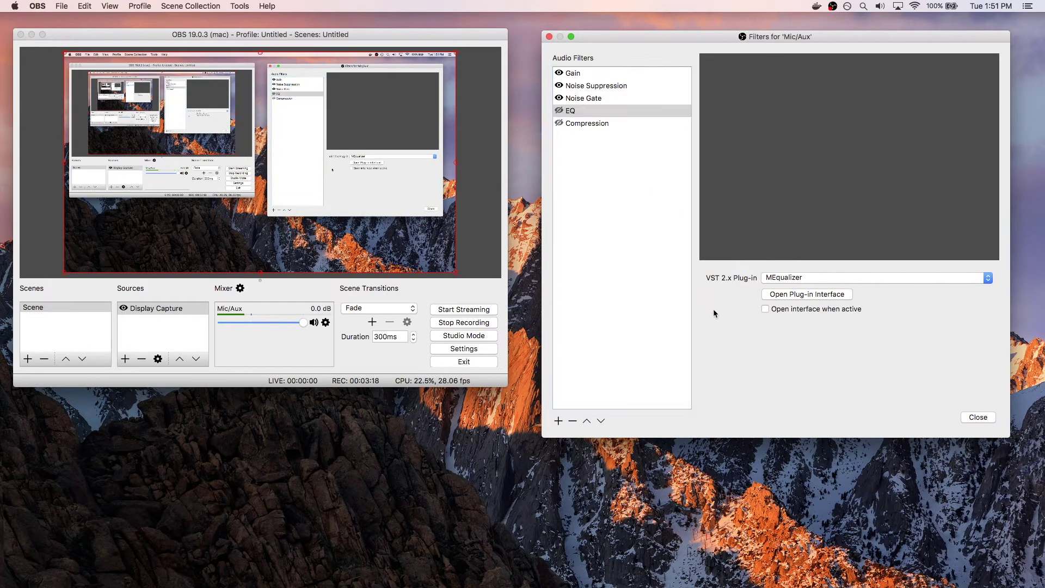
pyautogui.click(558, 421)
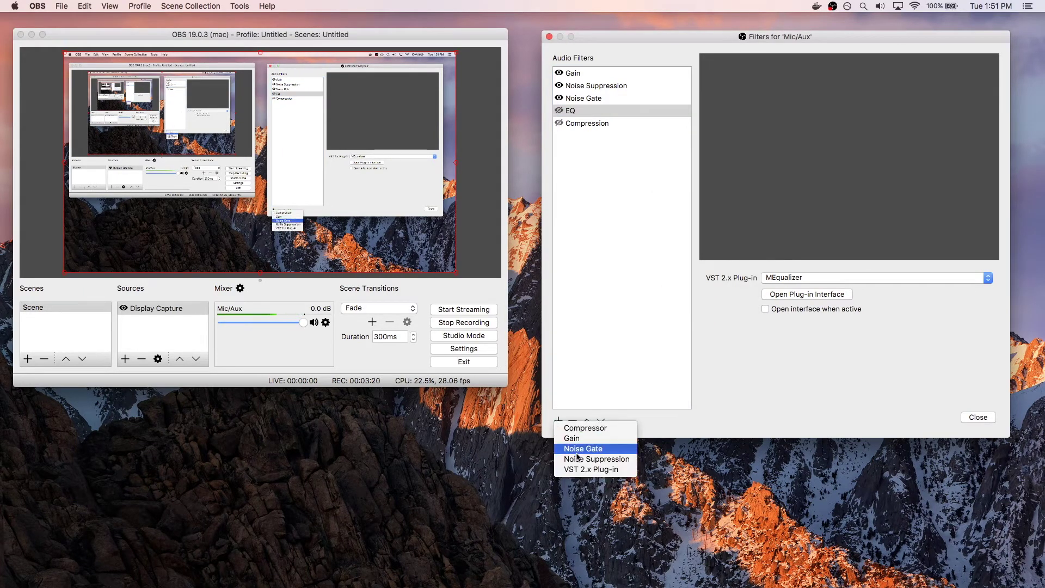
pyautogui.click(707, 368)
pyautogui.click(784, 279)
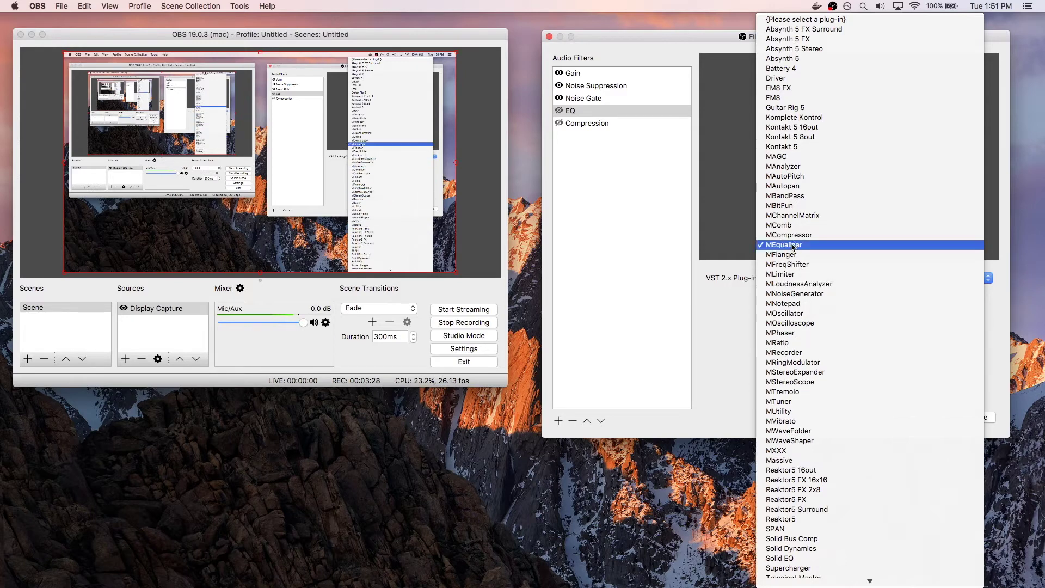
pyautogui.click(794, 246)
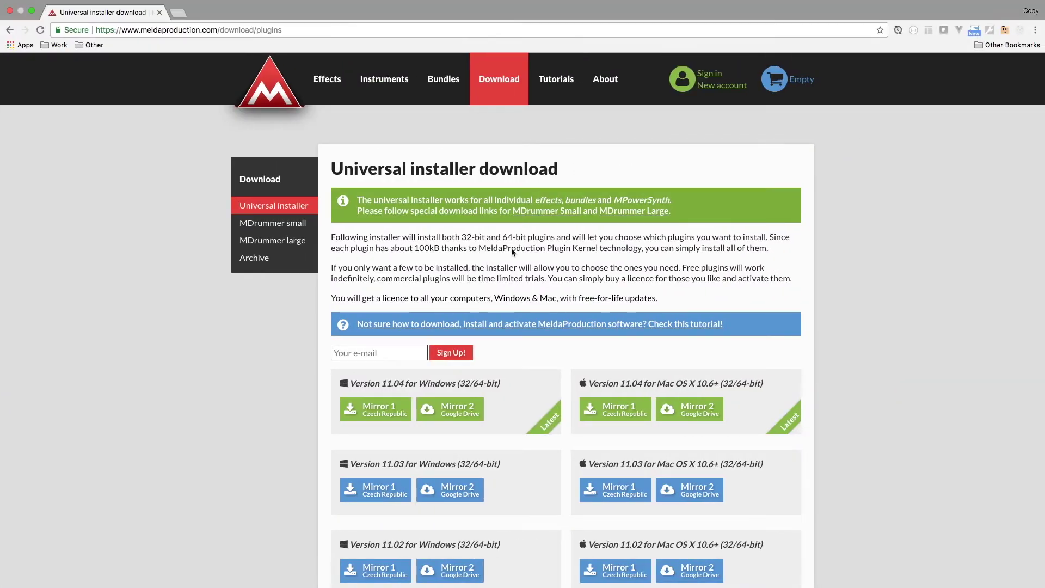
# Step: Reload and scroll the MeldaProduction download page in Chrome, then return to the OBS desktop
pyautogui.click(499, 79)
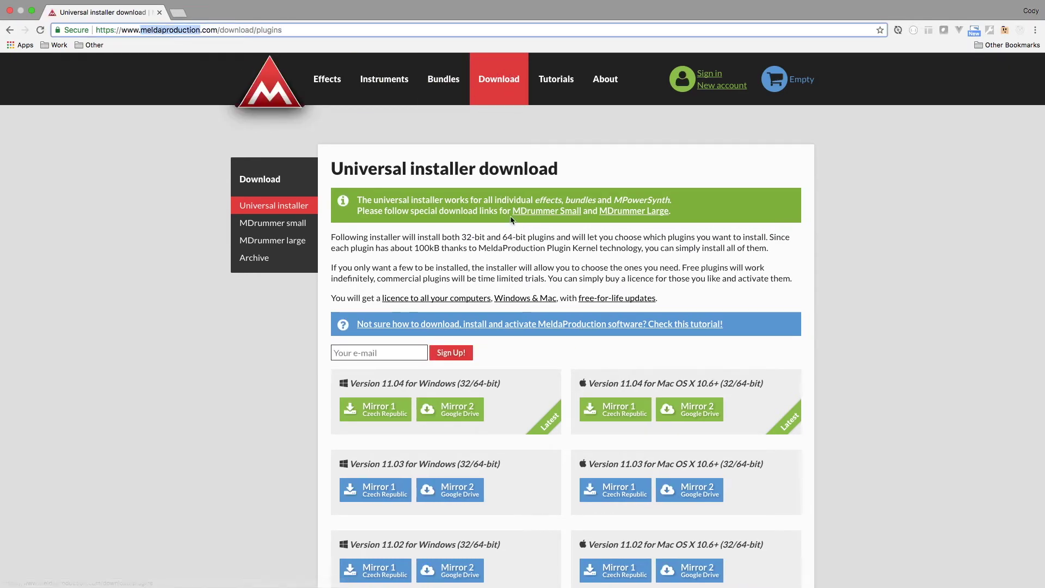
pyautogui.scroll(-3, 510, 217)
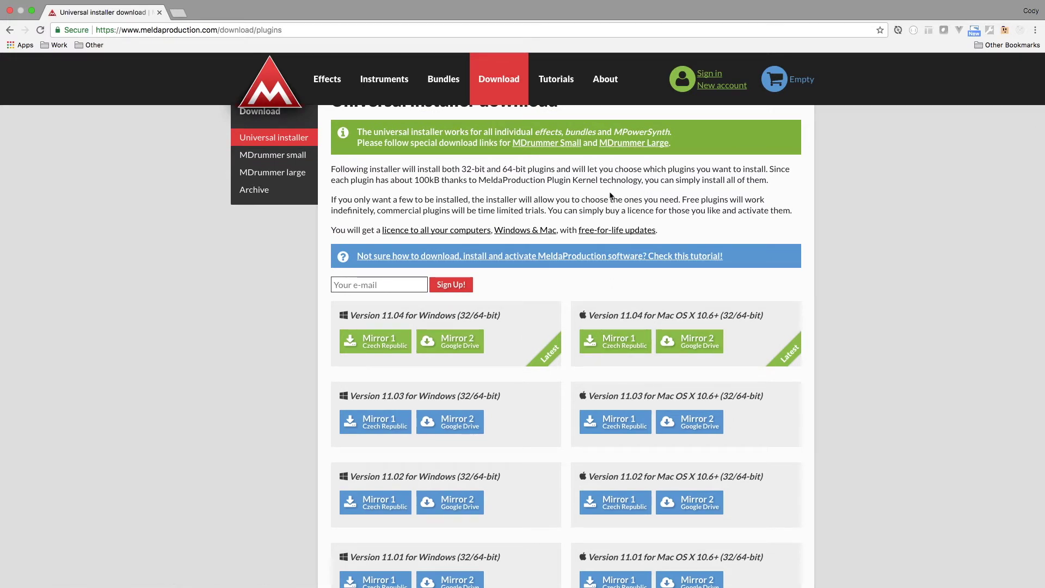
pyautogui.hotkey('ctrl', 'Left')
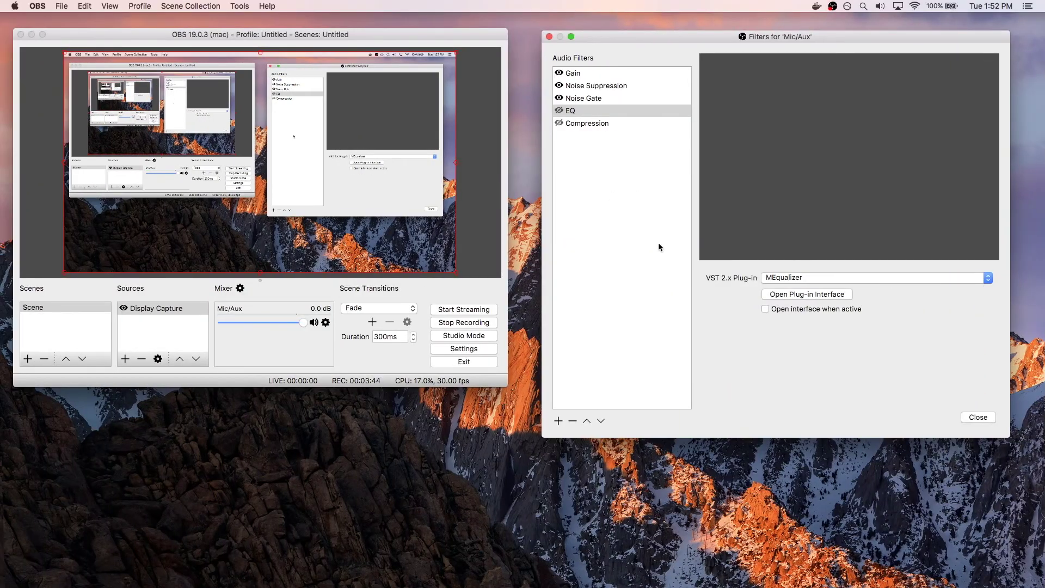
# Step: View the EQ's MEqualizer low-cut and high-boost curve, then close the plug-in window
pyautogui.click(785, 295)
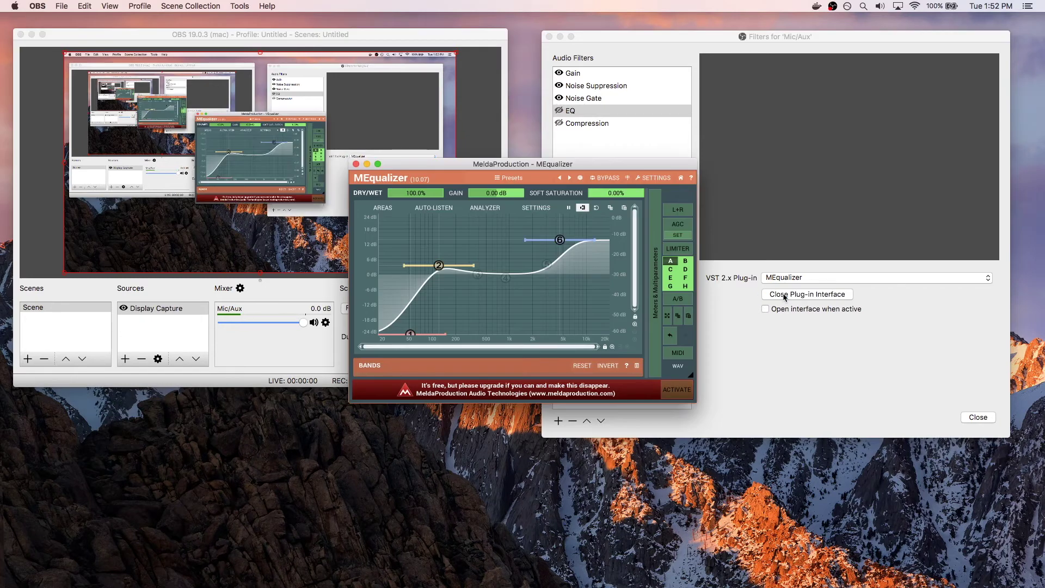
pyautogui.click(356, 165)
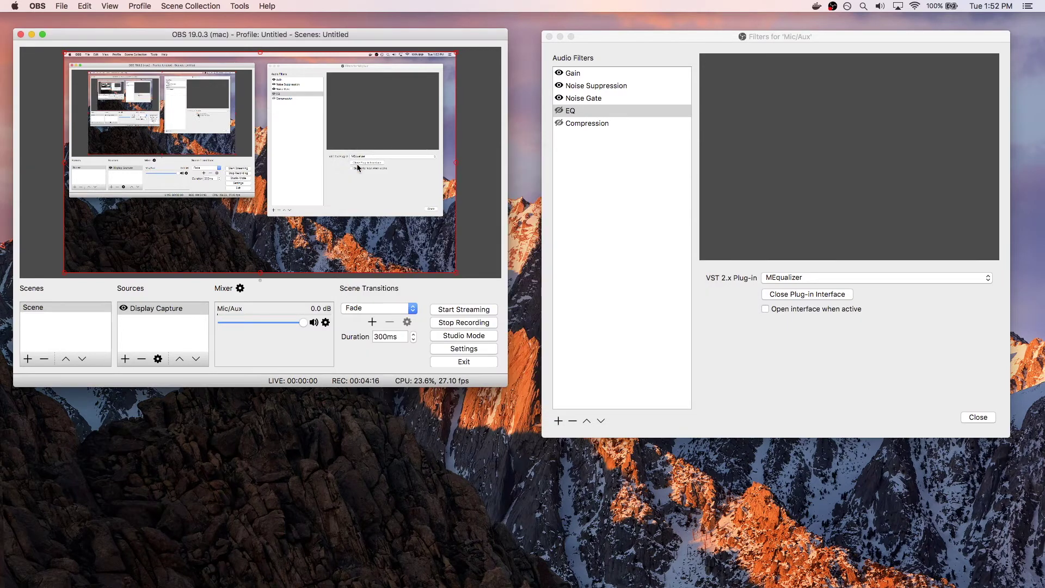
# Step: Enable the EQ filter, reopen MEqualizer, move it down-right, then close it
pyautogui.click(560, 113)
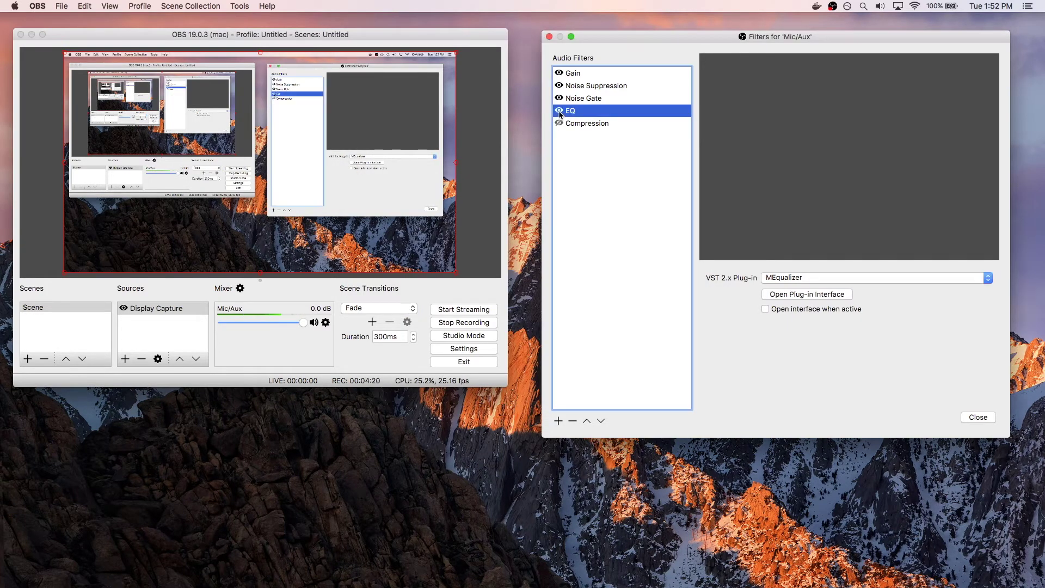
pyautogui.click(787, 293)
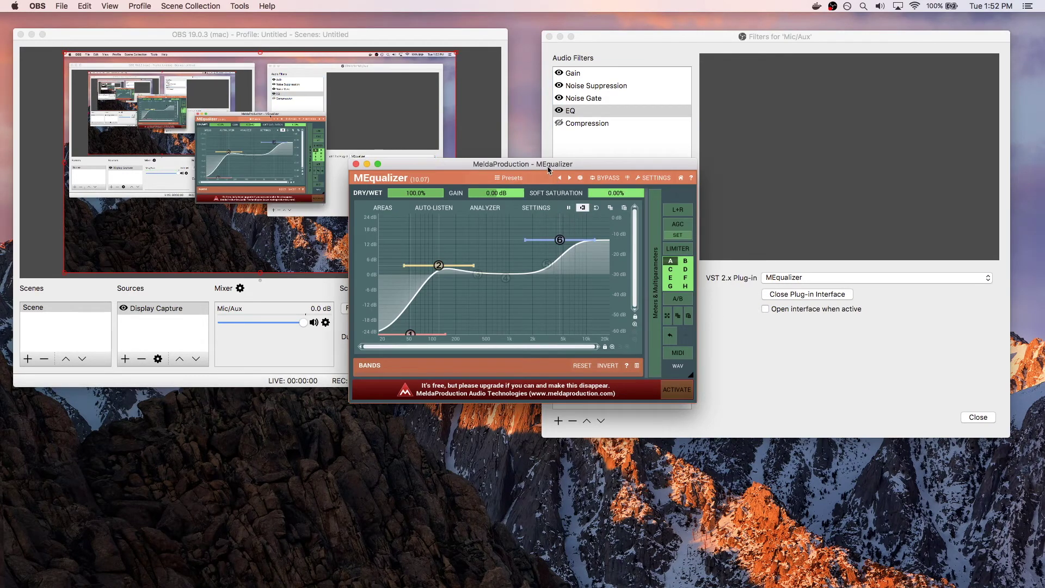
pyautogui.moveTo(548, 166); pyautogui.dragTo(592, 340)
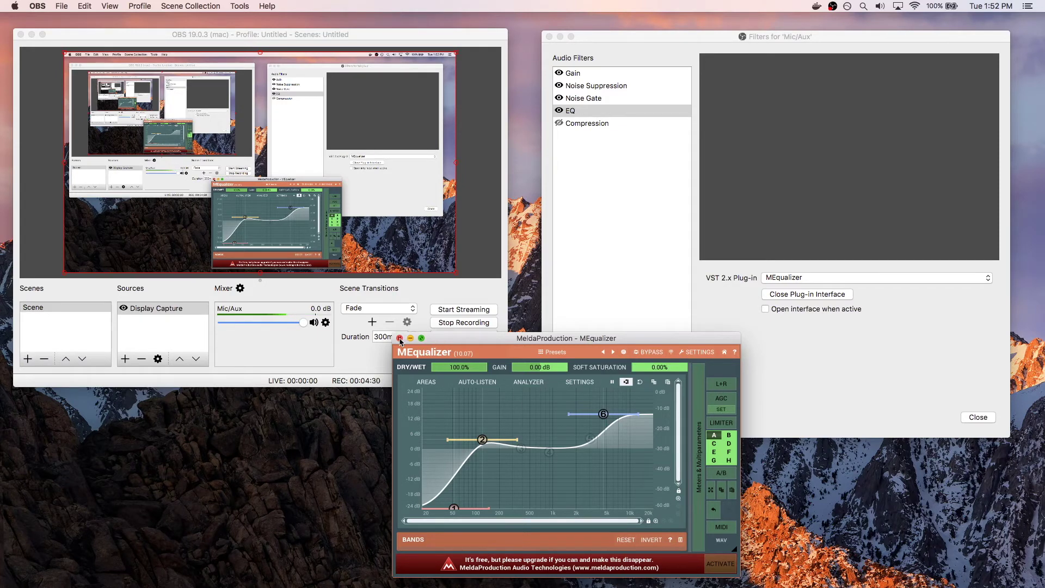
pyautogui.click(399, 338)
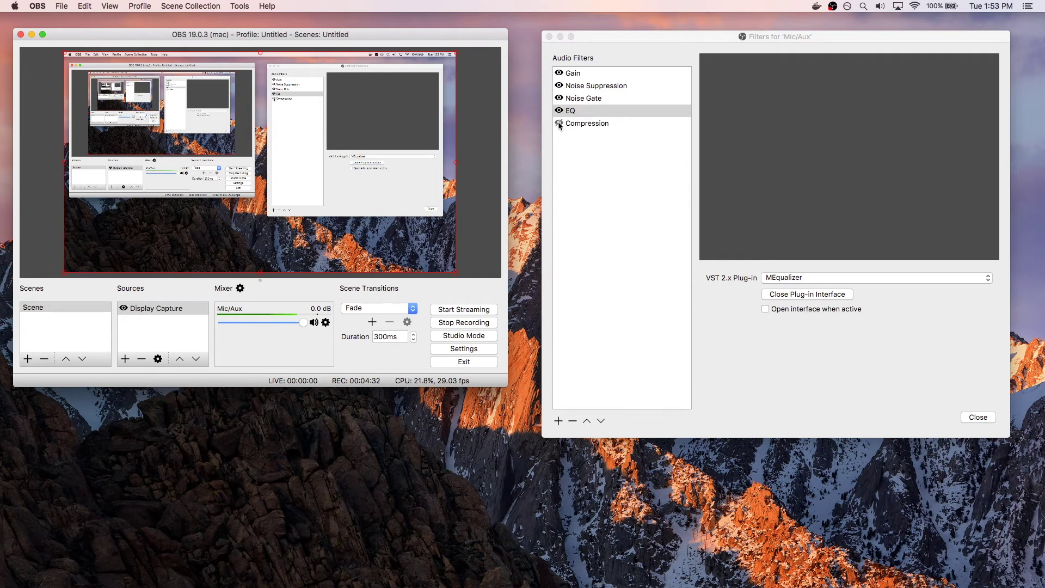
# Step: Enable Compression and set MCompressor threshold to about -8.8 dB and ratio to about 2.2:1
pyautogui.click(592, 125)
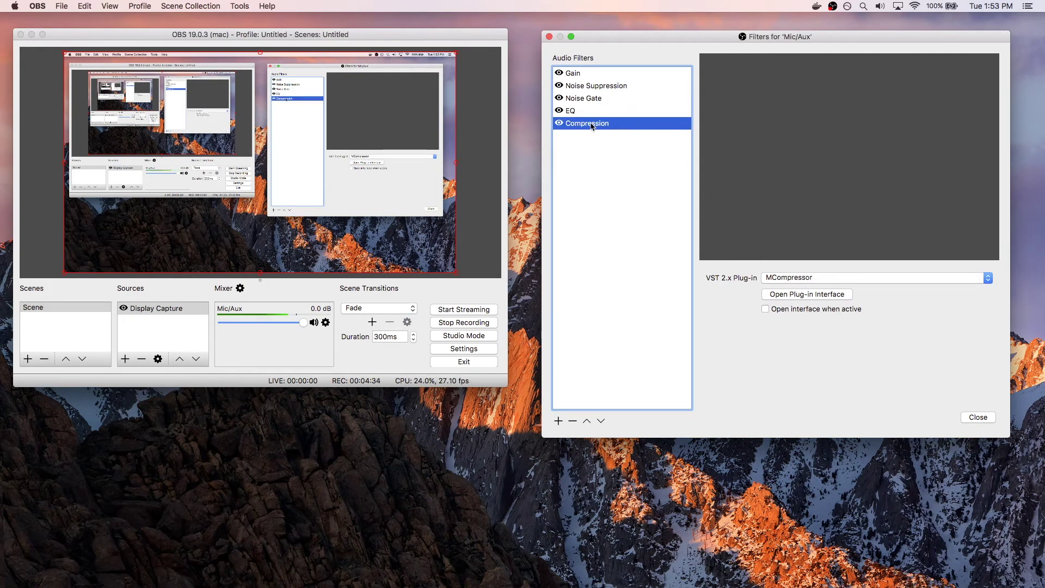
pyautogui.click(819, 297)
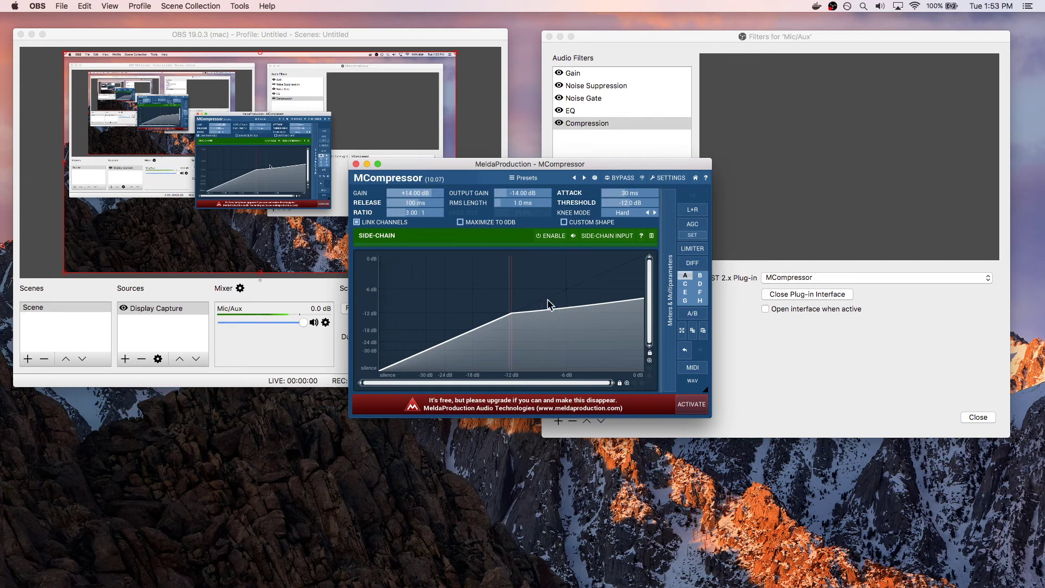
pyautogui.moveTo(511, 272); pyautogui.dragTo(538, 271)
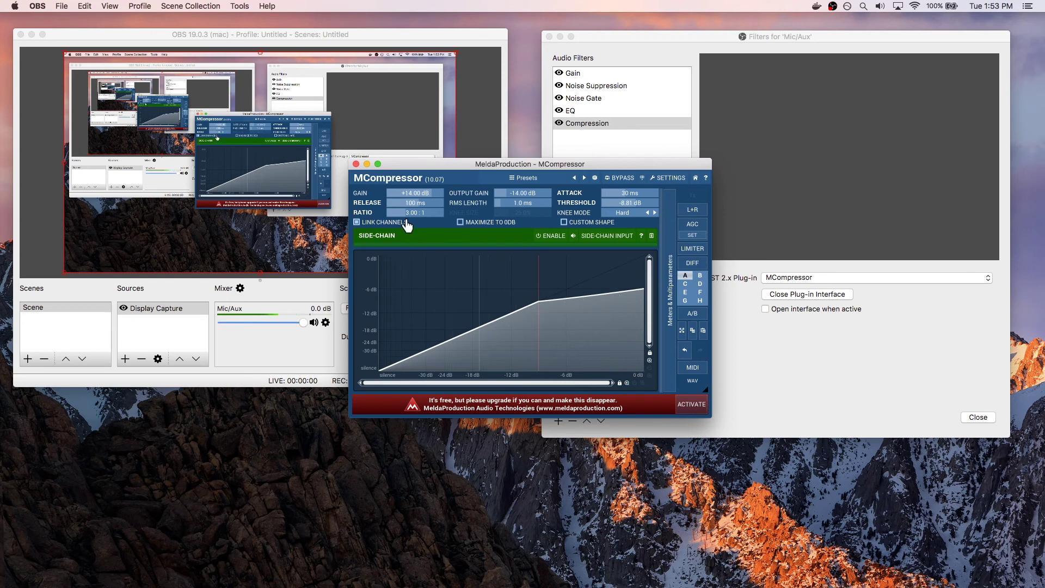
pyautogui.moveTo(414, 212)
pyautogui.mouseDown()
pyautogui.moveTo(413, 245)
pyautogui.moveTo(414, 220)
pyautogui.mouseUp()
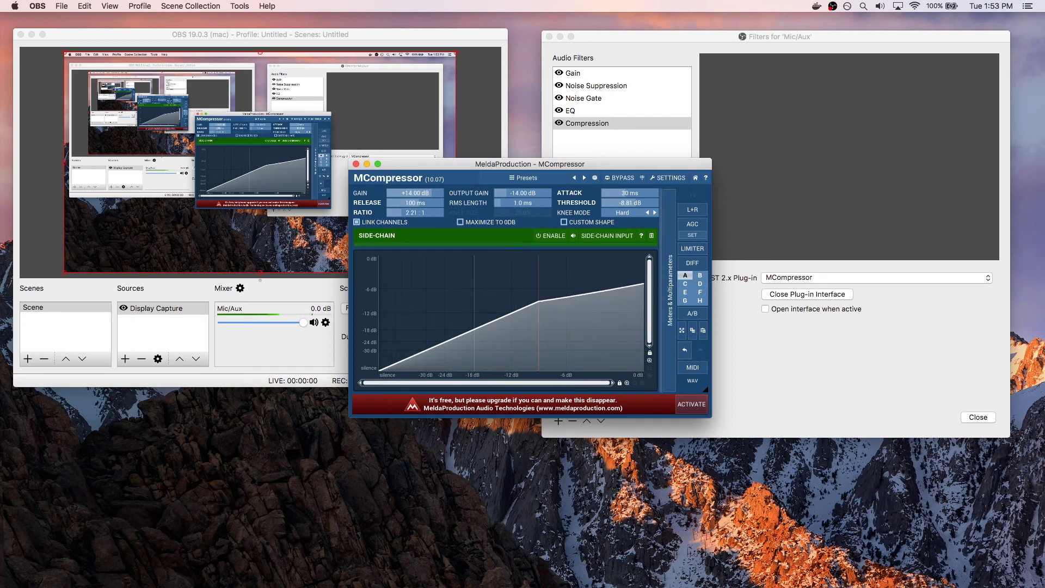
pyautogui.click(356, 164)
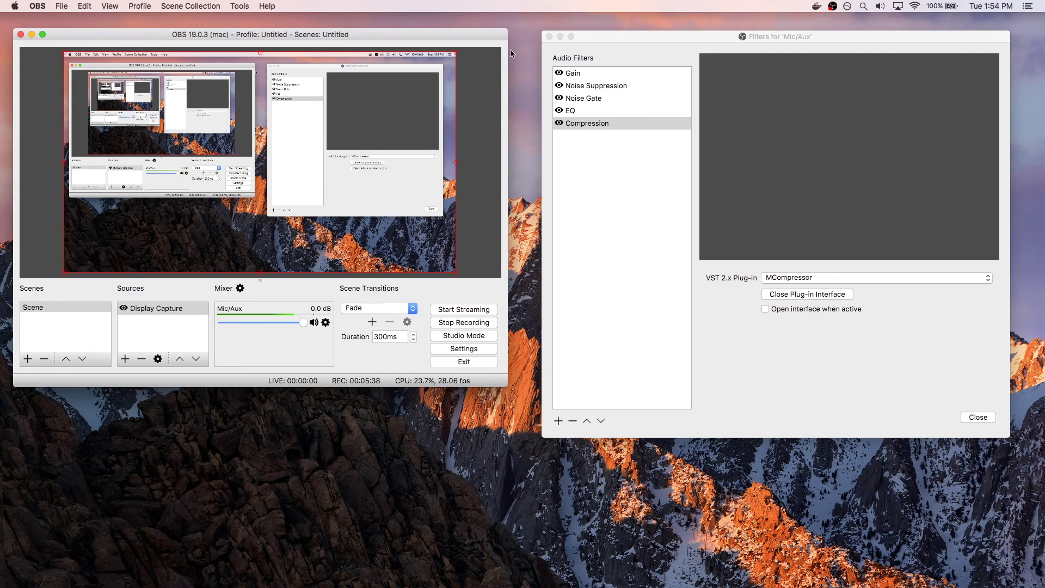
pyautogui.moveTo(649, 34); pyautogui.dragTo(663, 30)
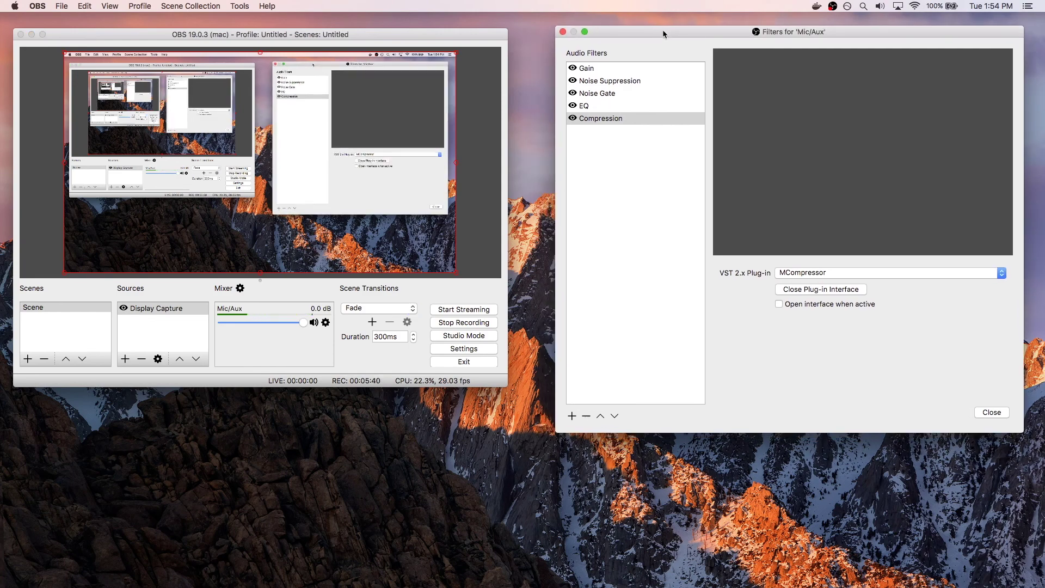
pyautogui.click(534, 55)
pyautogui.moveTo(407, 42); pyautogui.dragTo(472, 30)
pyautogui.click(538, 45)
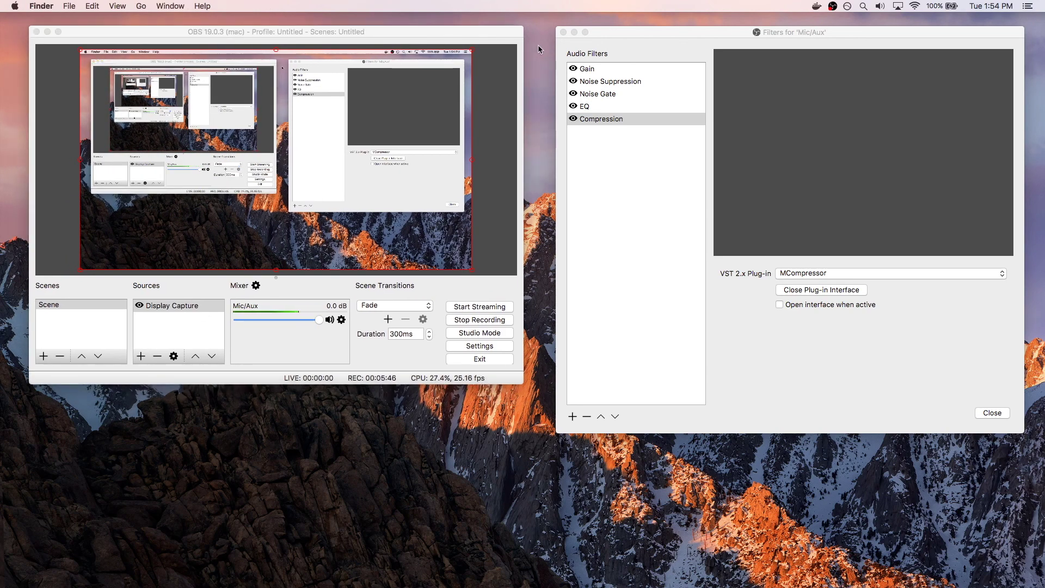